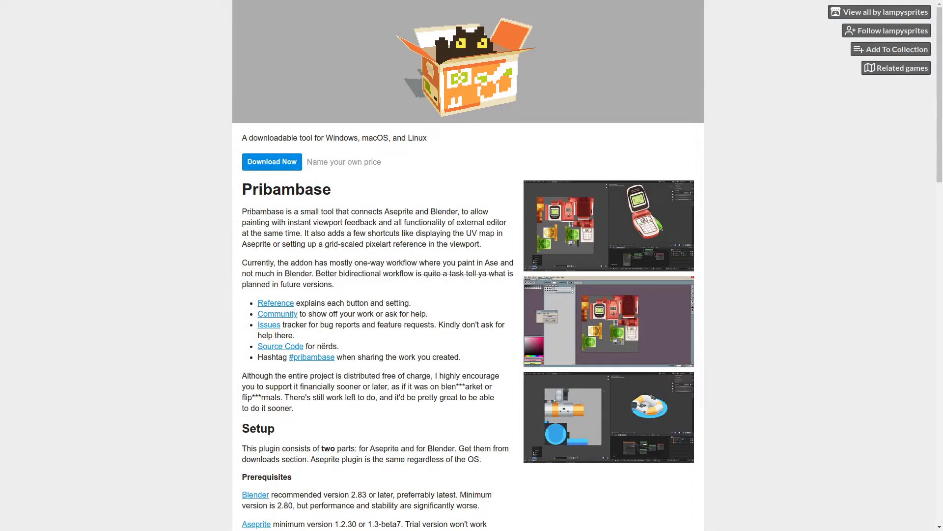
Step: Bring up the Pribambase download options and examine the included Aseprite extension and Blender add-on files
key("F11")
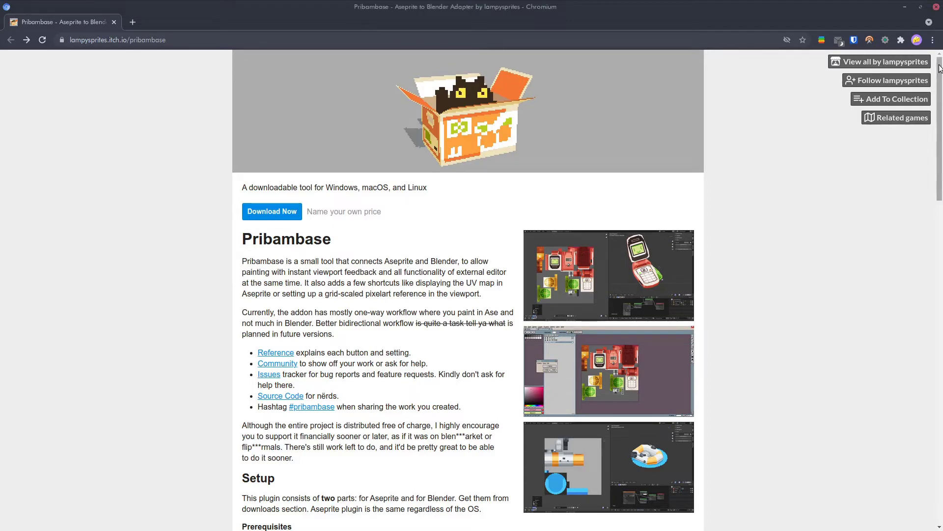
left_click_drag(939, 71, 922, 45)
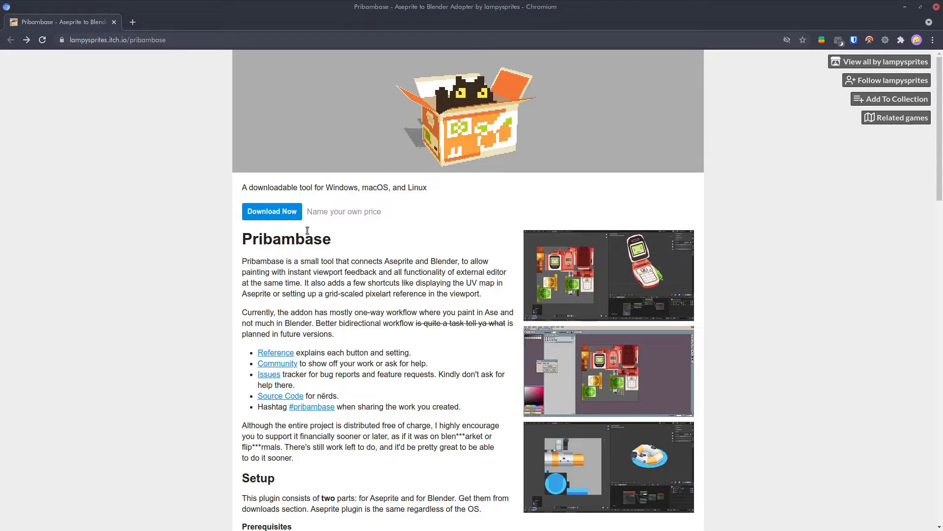
left_click(274, 215)
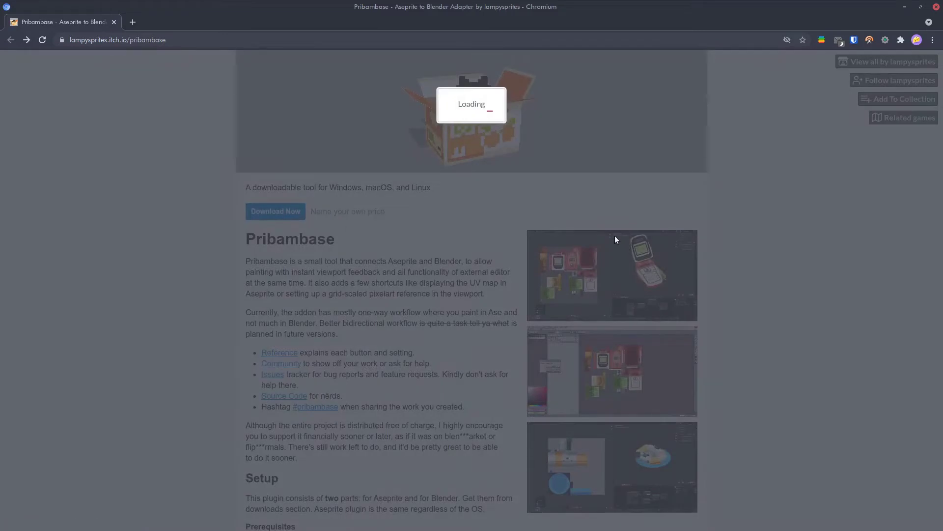
left_click_drag(384, 244, 412, 313)
left_click(541, 274)
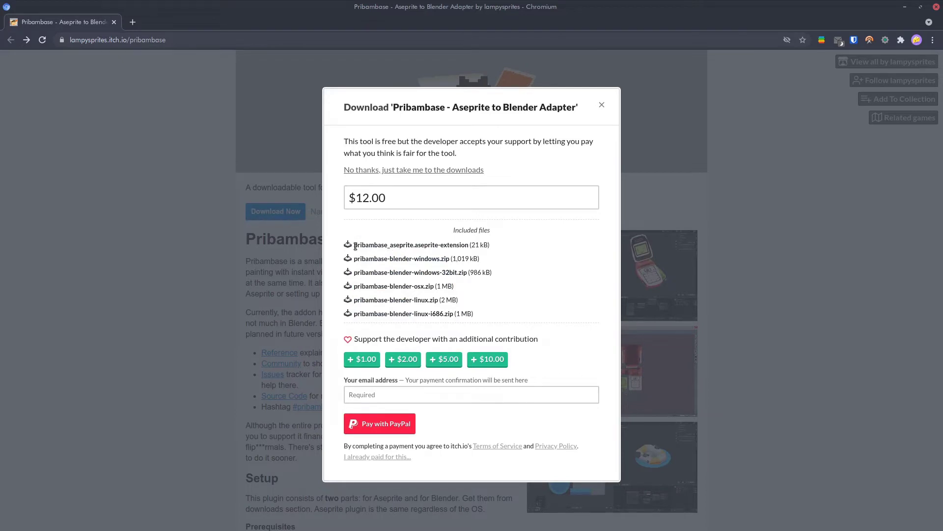
left_click_drag(353, 245, 520, 249)
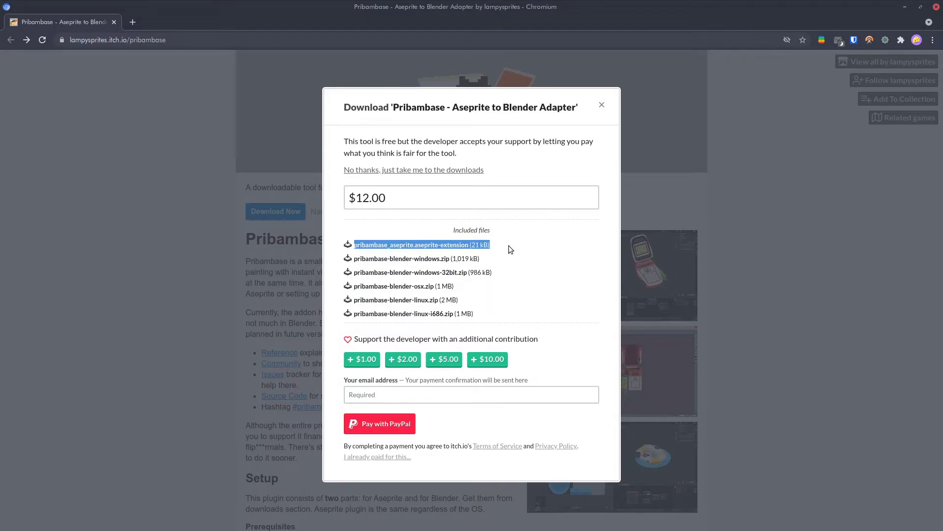
left_click_drag(362, 258, 506, 310)
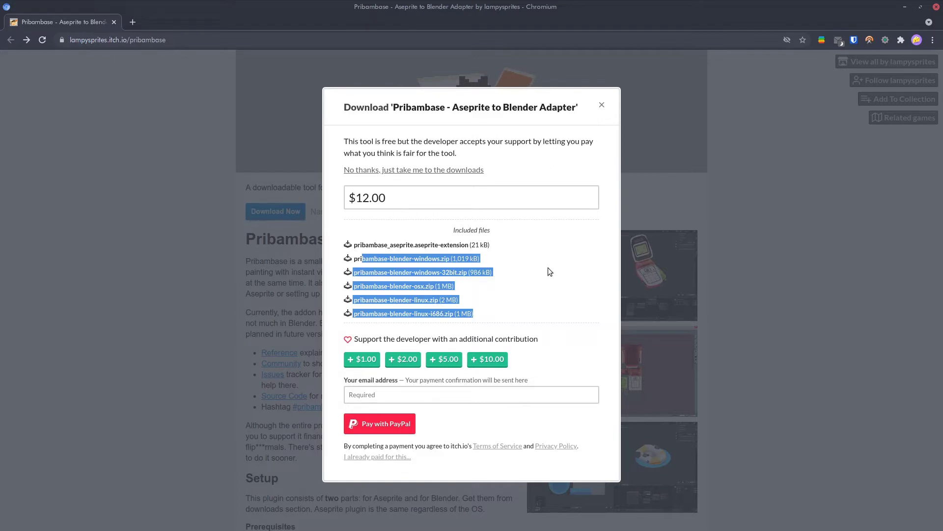
left_click_drag(410, 244, 501, 244)
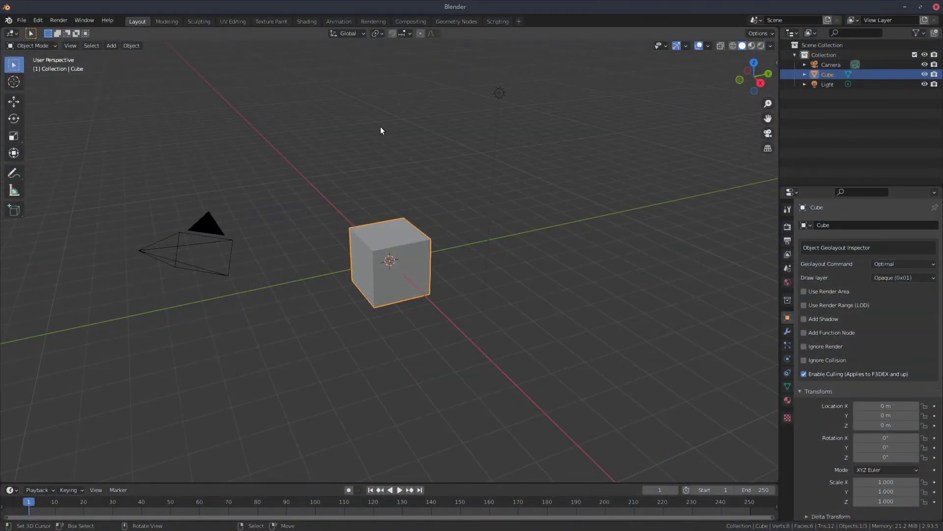
Step: In Blender, install the add-on from pribambase-blender-linux.zip and filter the add-on list by "pri" to locate Pribambase
left_click(38, 20)
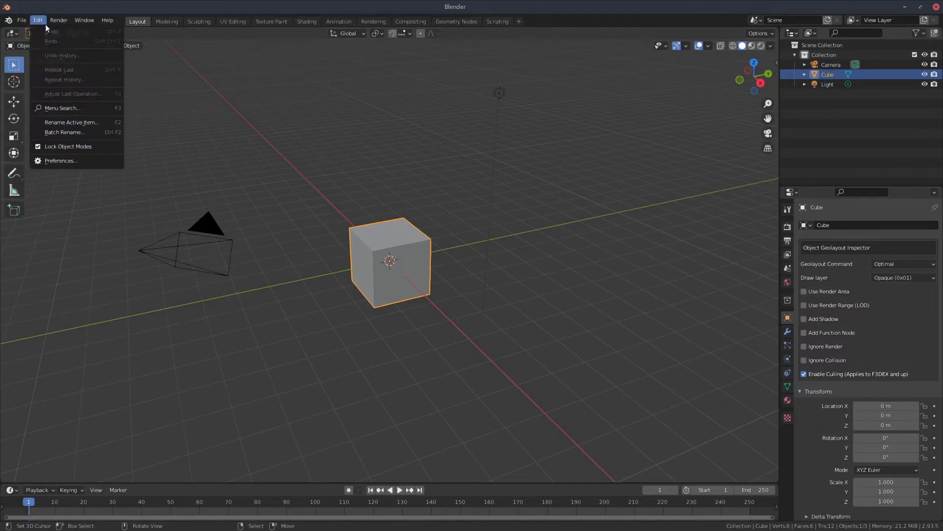
left_click(84, 163)
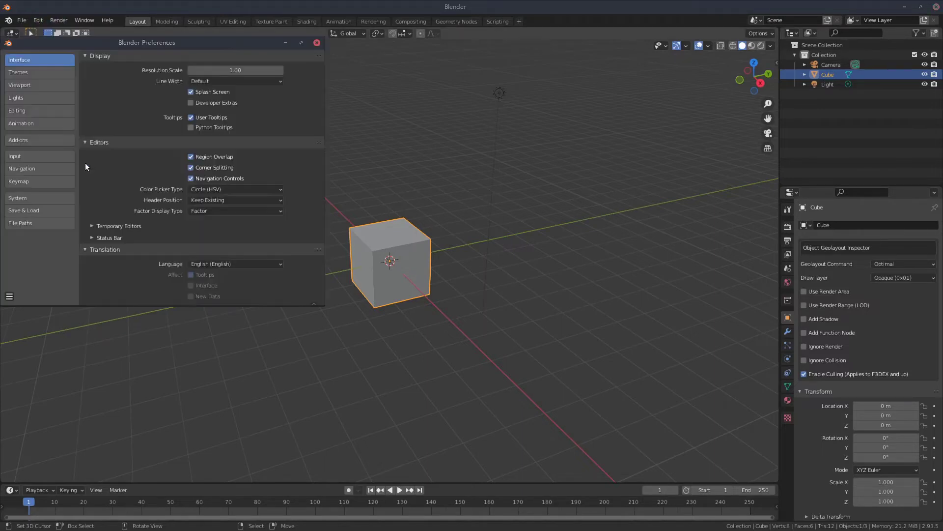
left_click(32, 141)
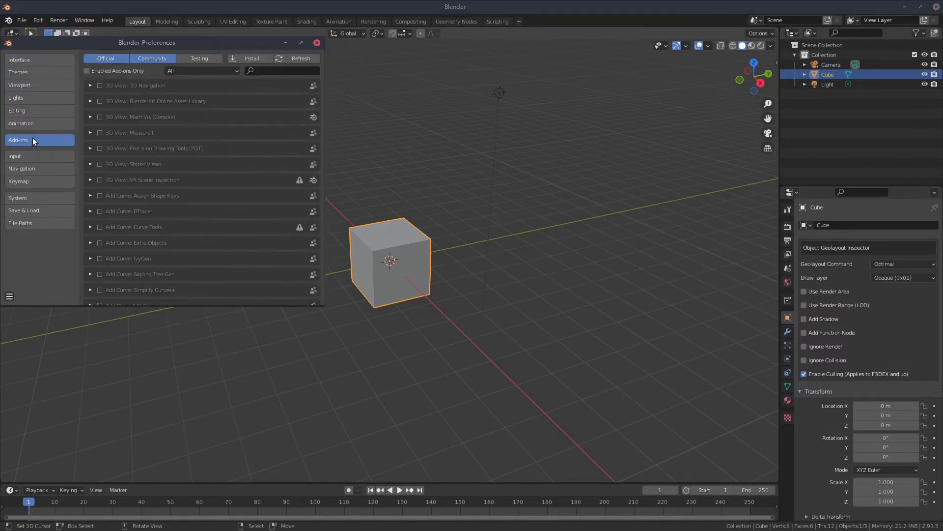
left_click(241, 58)
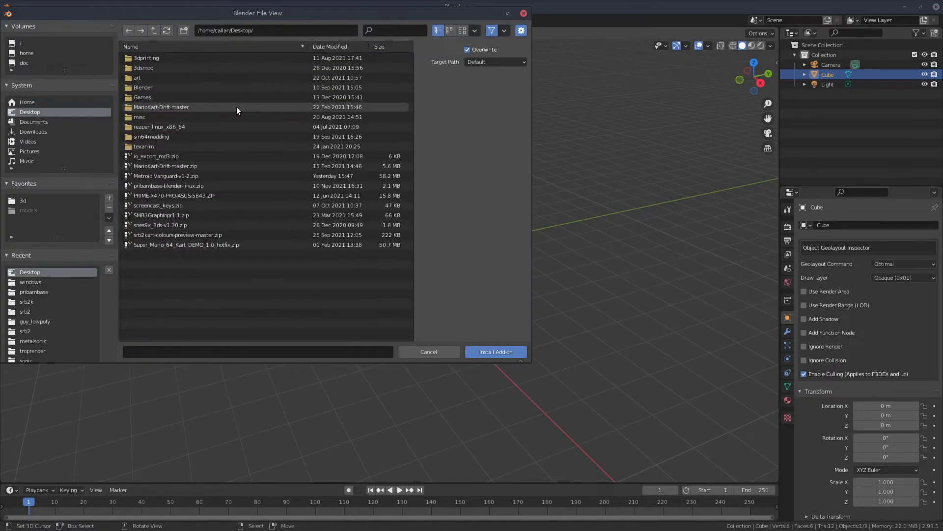
left_click(186, 186)
left_click(489, 349)
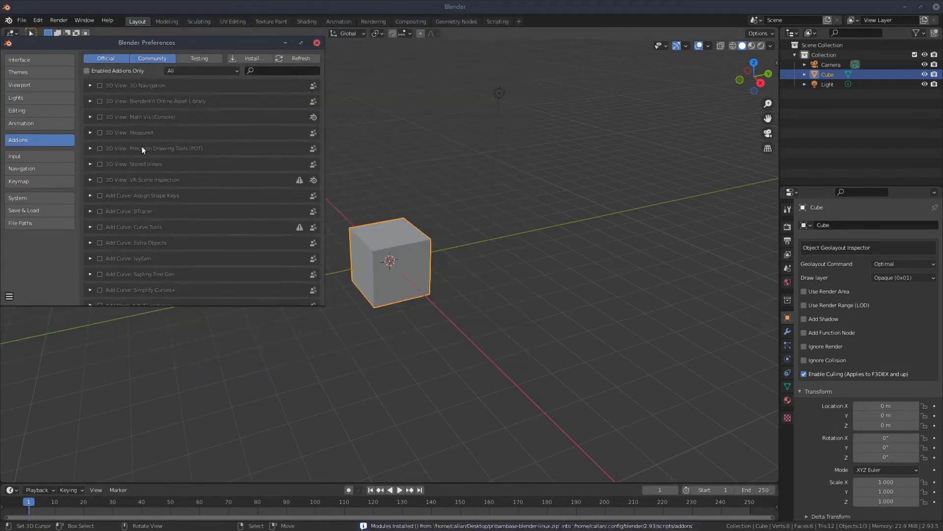
left_click(265, 73)
type("pri")
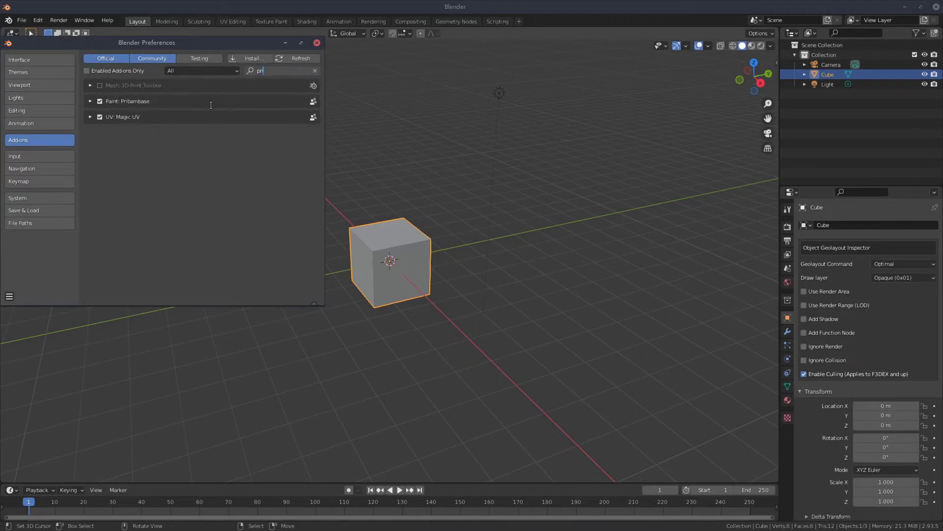
key("Return")
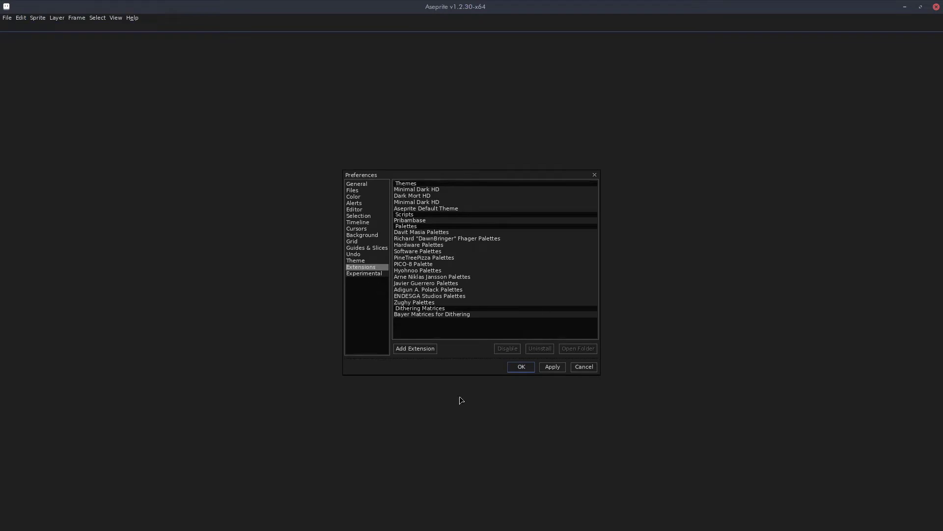
Step: In Aseprite, add the extension pribambase_aseprite.aseprite-extension, accept the update of the existing version, and apply the preferences
left_click(425, 349)
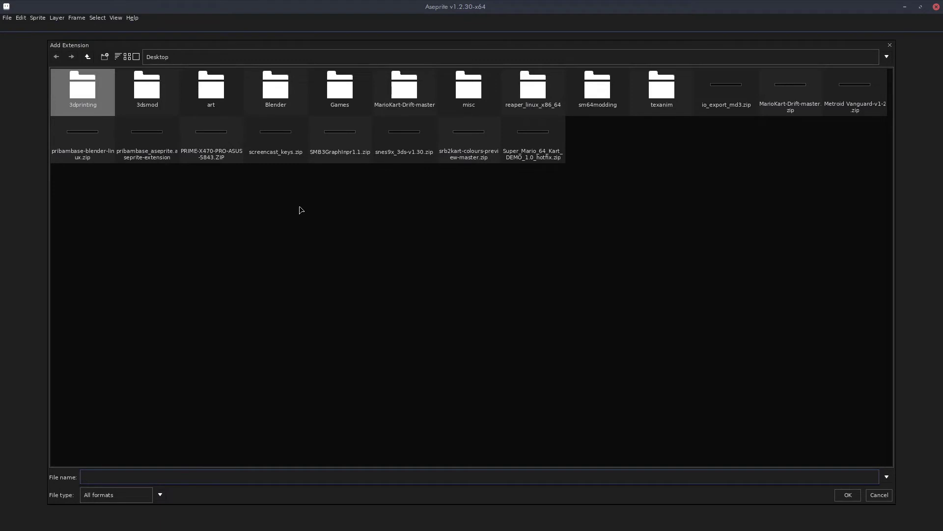
left_click(139, 137)
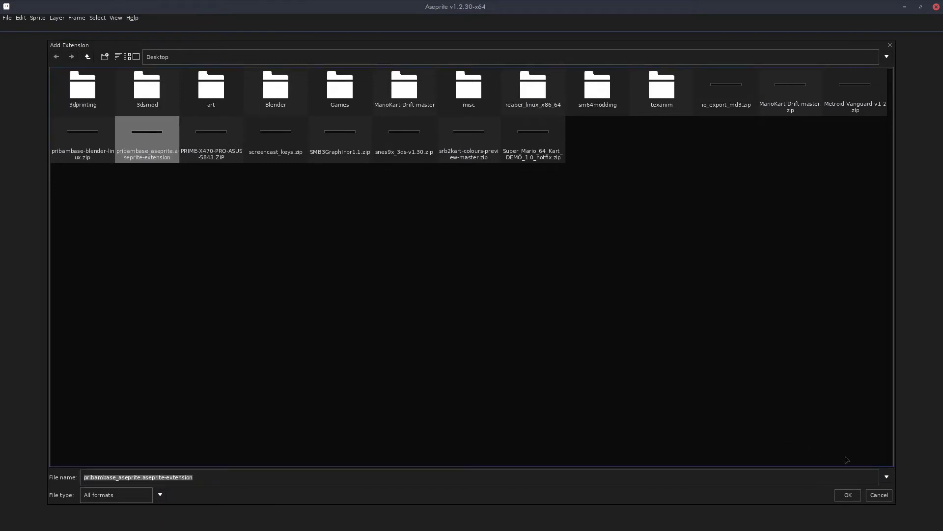
left_click(848, 495)
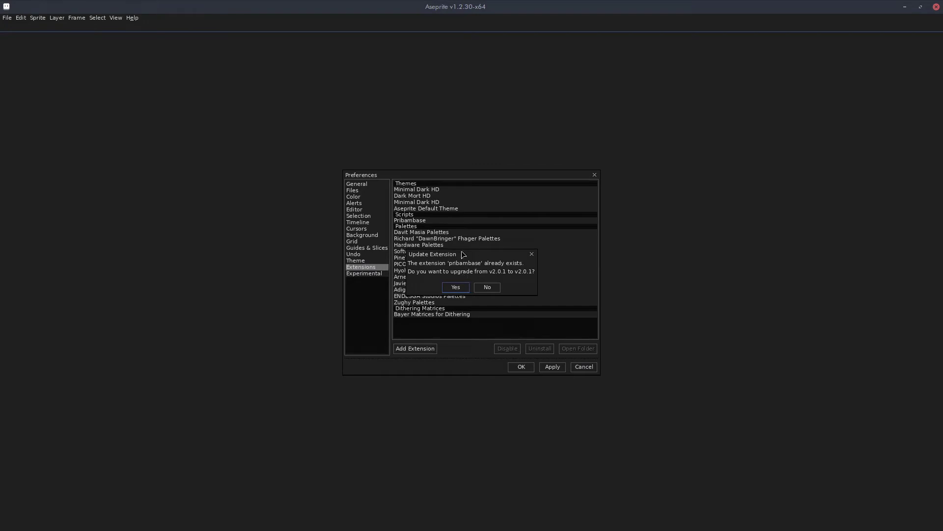
left_click(462, 289)
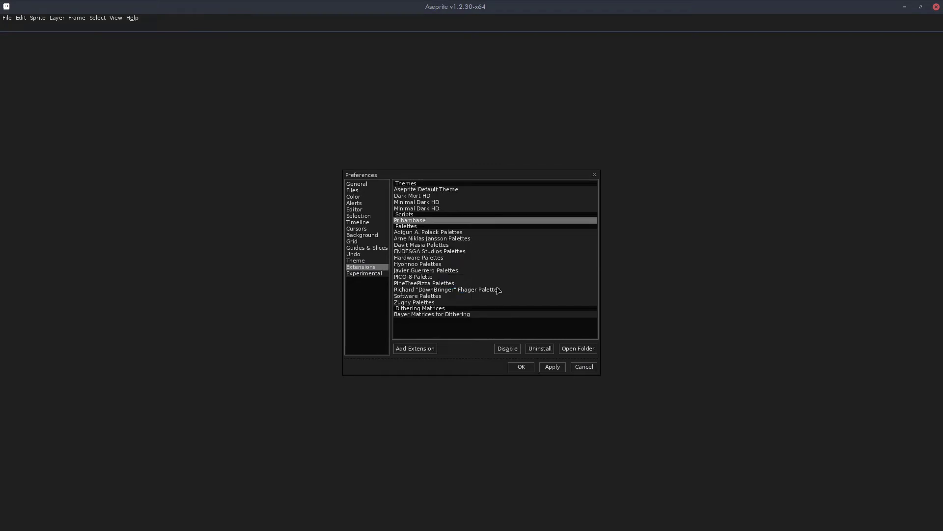
left_click(550, 367)
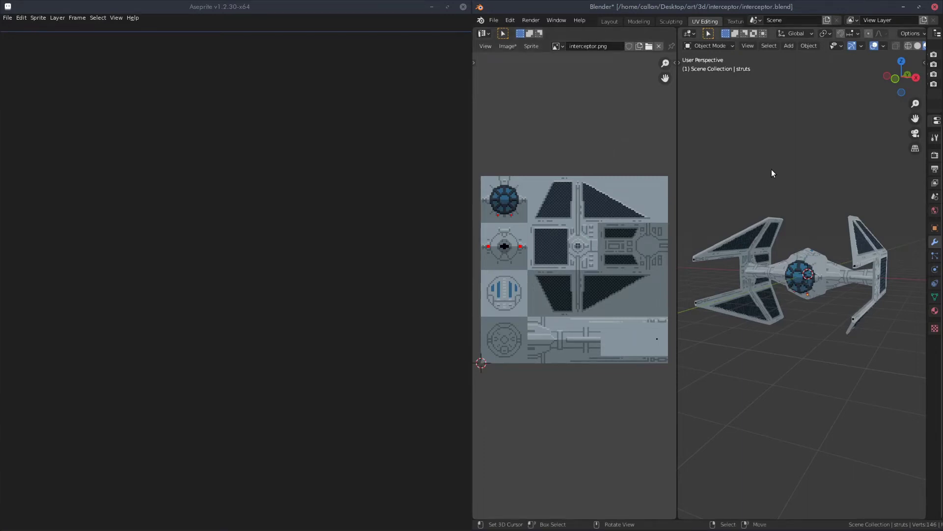
Step: Start the Pribambase sync connection in Blender, connect Aseprite to it, and hide Aseprite's sync status dialog
key("n")
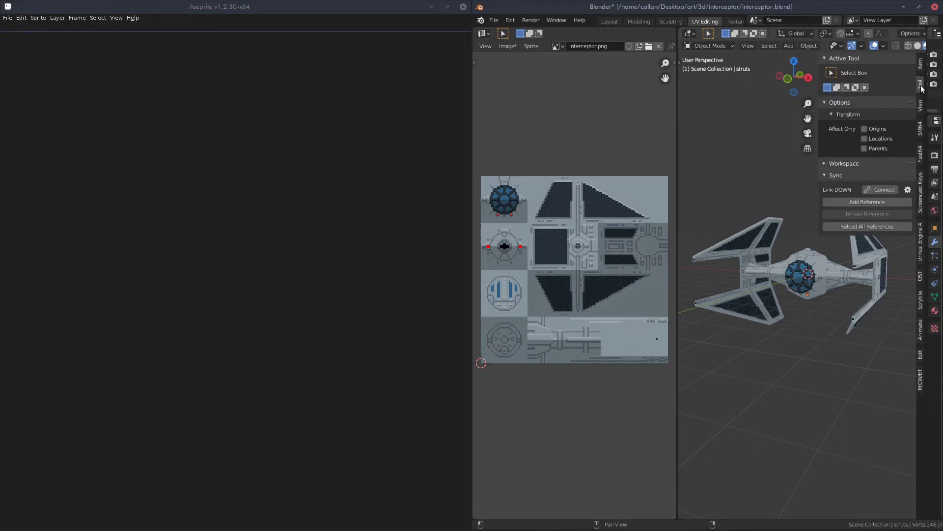
left_click(887, 190)
key("n")
left_click(8, 22)
left_click(31, 105)
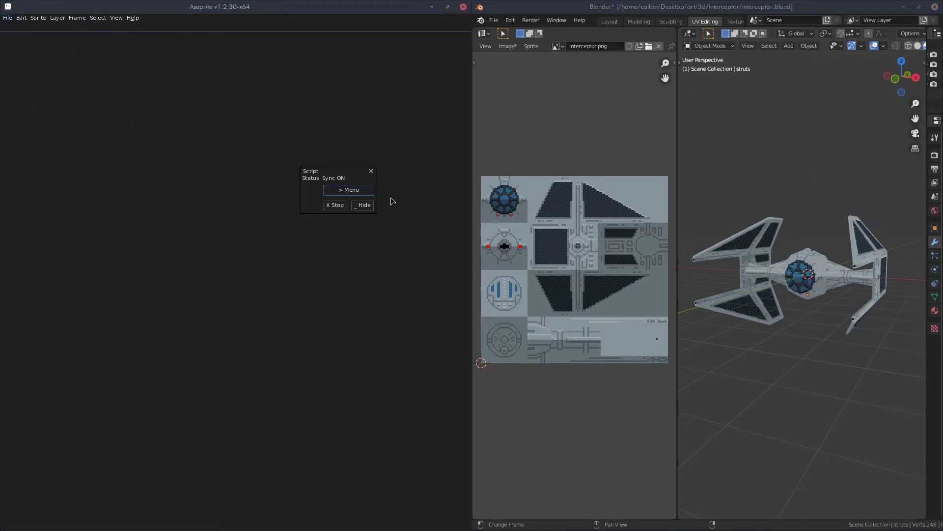
left_click(364, 206)
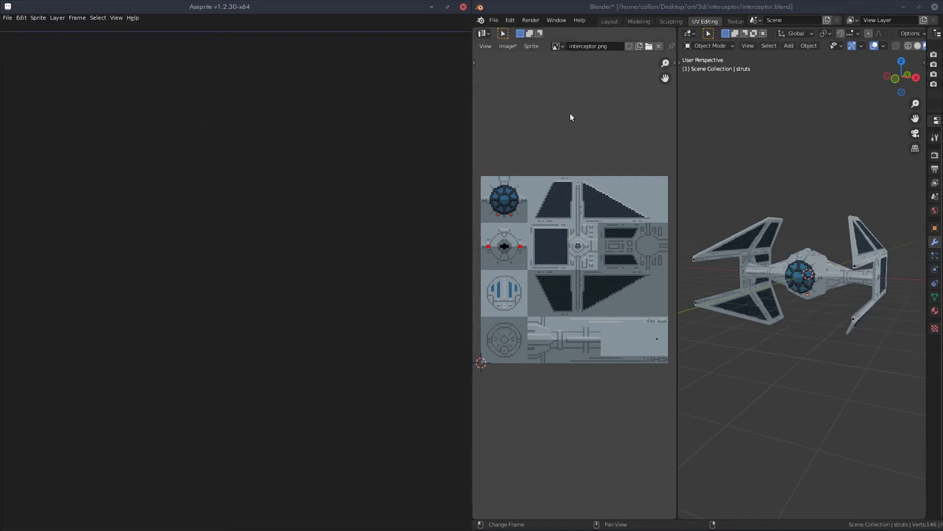
Step: From Blender's UV editor, send the interceptor.png texture to Aseprite for editing
left_click(534, 47)
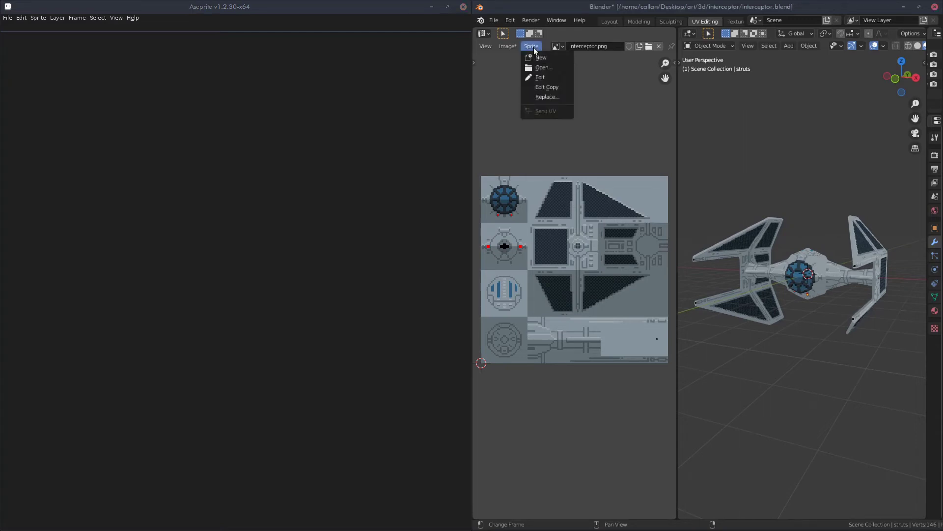
left_click(550, 77)
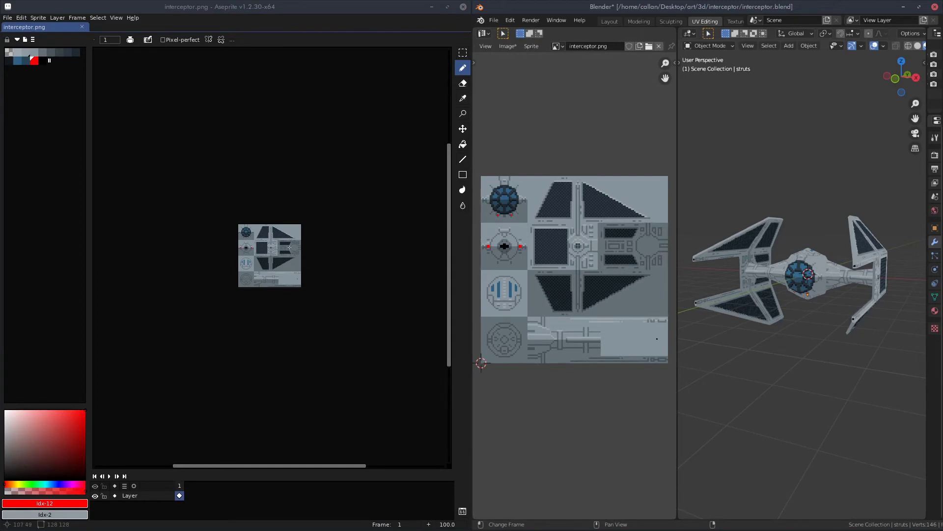
scroll(311, 269, "up", 4)
middle_click_drag(290, 207, 276, 224)
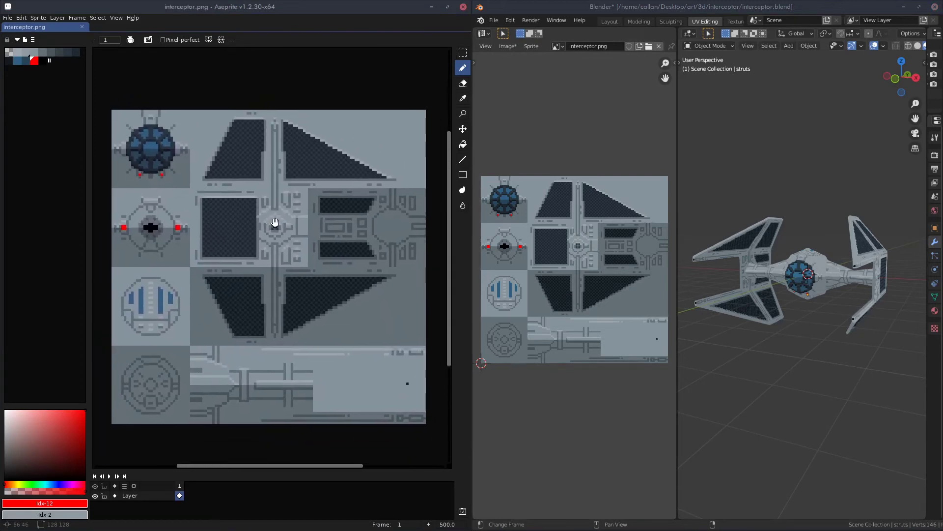
Step: Paint red freehand test lines over the cockpit, rear hull, blue-striped circle and wing panels in Aseprite, and check them on Blender's model
left_click_drag(134, 131, 158, 156)
left_click(170, 187)
left_click_drag(176, 213, 138, 243)
left_click(139, 255)
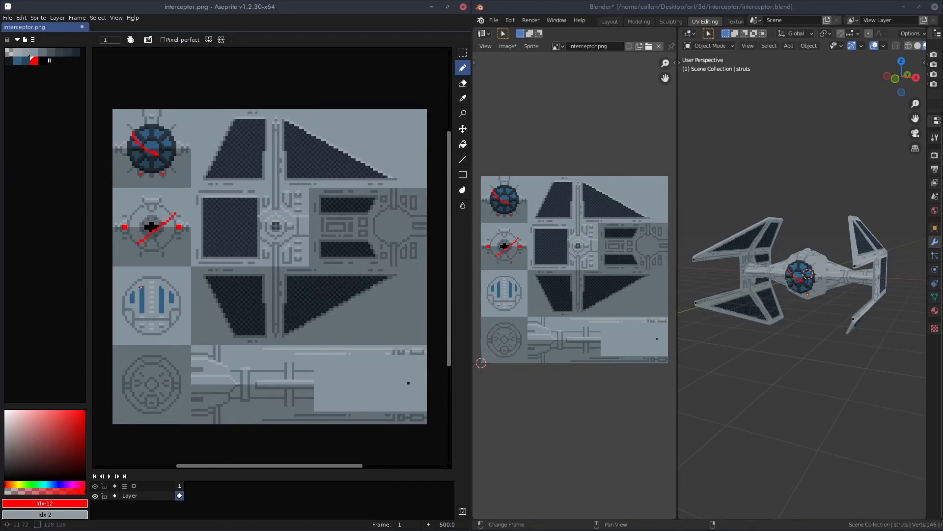
left_click_drag(134, 284, 155, 314)
left_click_drag(225, 165, 298, 287)
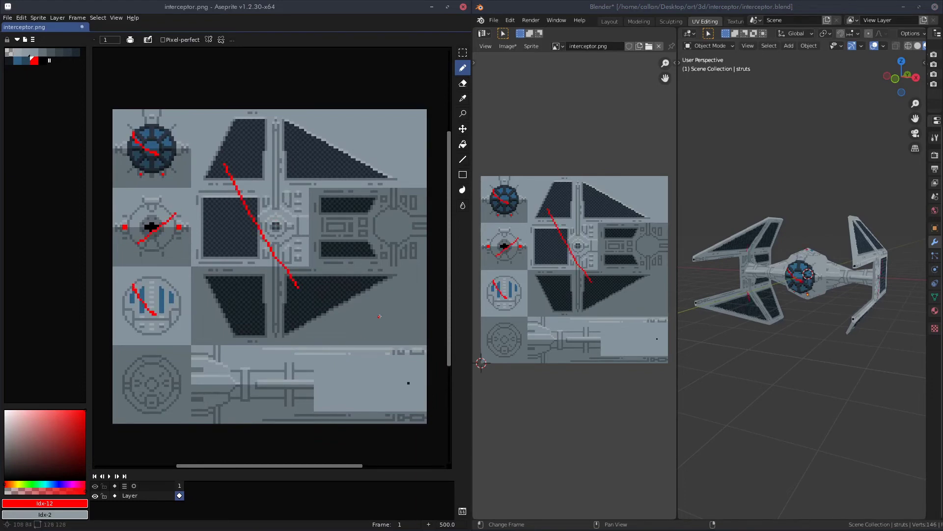
middle_click_drag(792, 259, 882, 272)
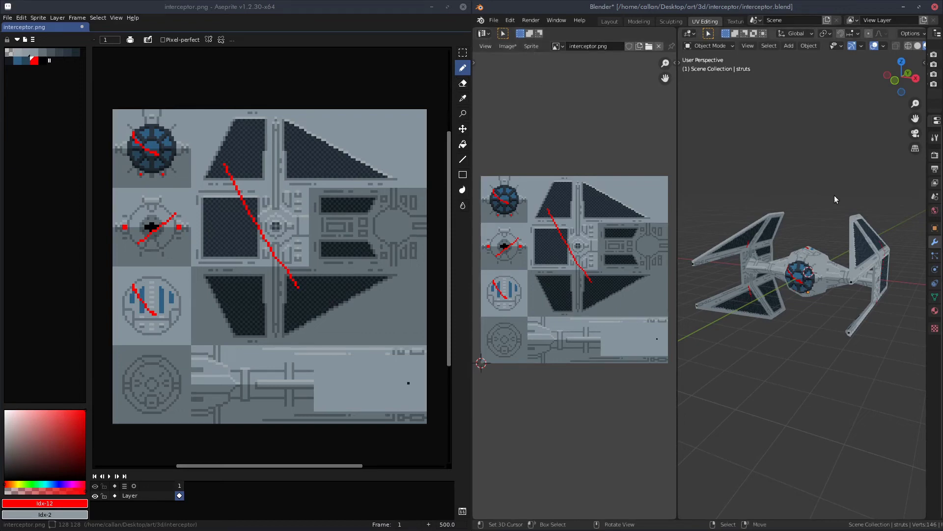
Step: In Blender, select all of the struts mesh in Edit Mode and send its UVs to the texture source at 1024 × 1024, thickness 2.00
key("Tab")
key("a")
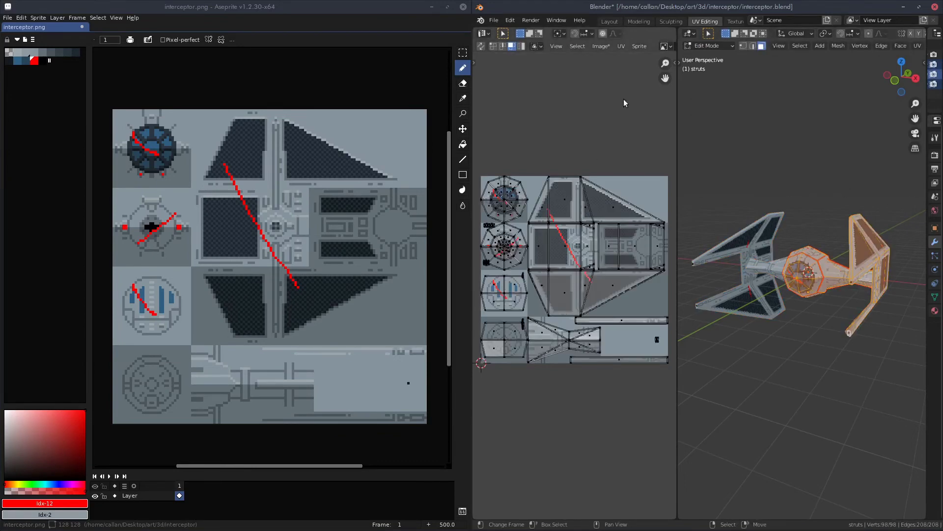
left_click(638, 46)
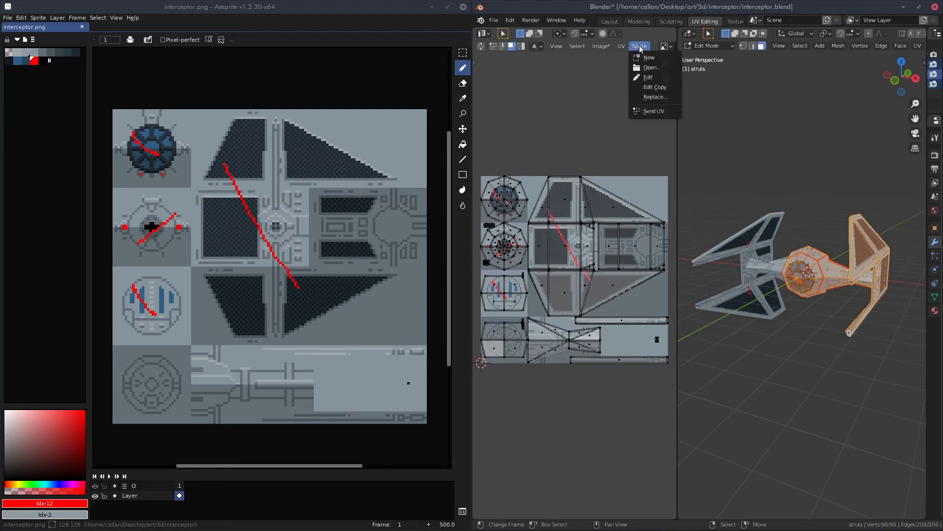
left_click(649, 111)
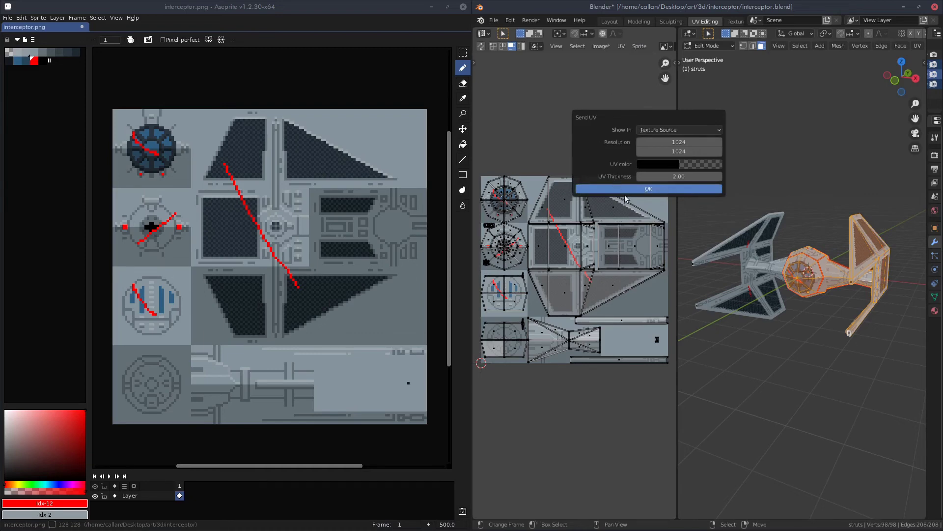
left_click(659, 188)
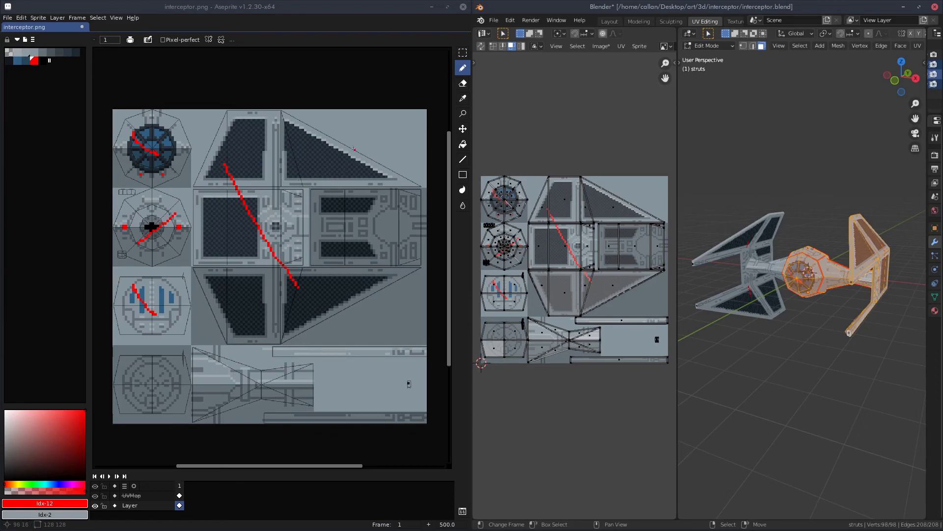
Step: Examine the UV line overlay around the upper wing panel up close in Aseprite, and call Send UV again in Blender
scroll(336, 169, "up", 8)
middle_click_drag(297, 117, 382, 259)
middle_click_drag(183, 179, 312, 238)
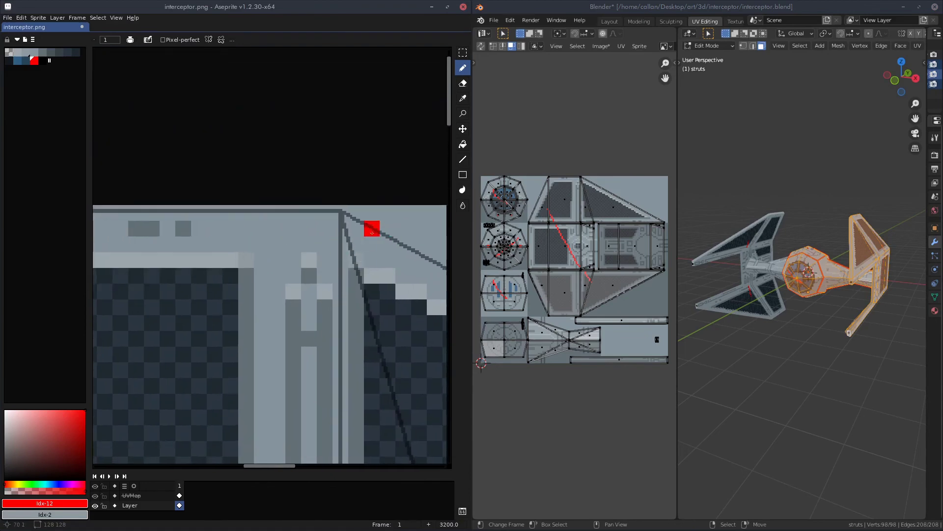
mouse_move(372, 273)
middle_mouse_down()
mouse_move(310, 248)
mouse_move(323, 209)
middle_mouse_up()
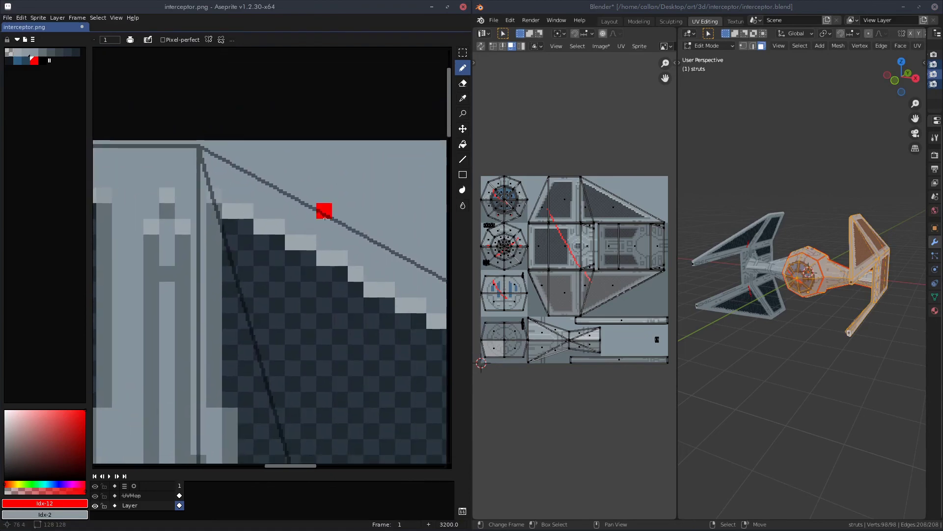
scroll(354, 274, "down", 8)
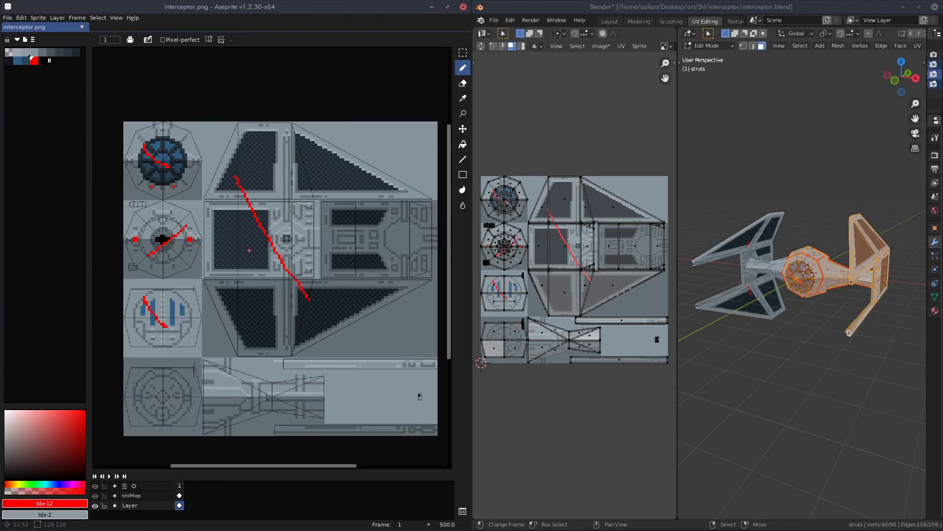
left_click(640, 47)
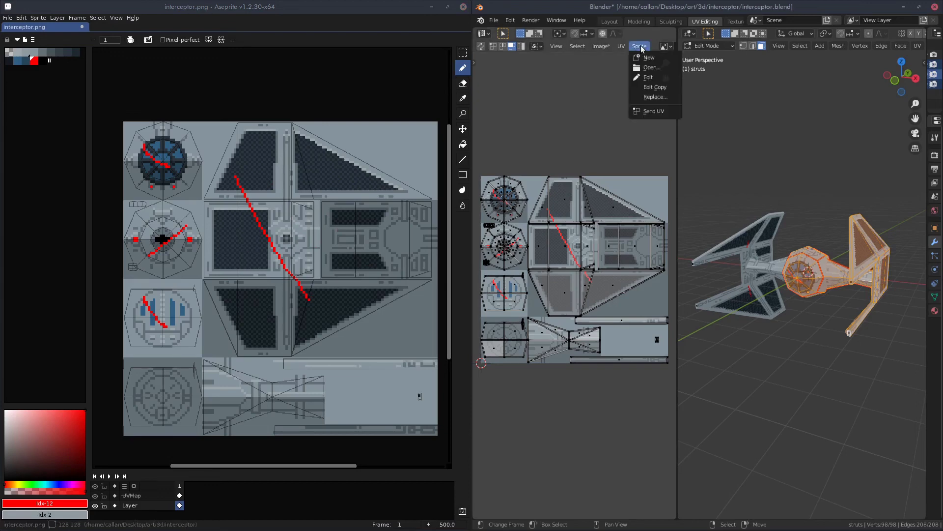
left_click(644, 112)
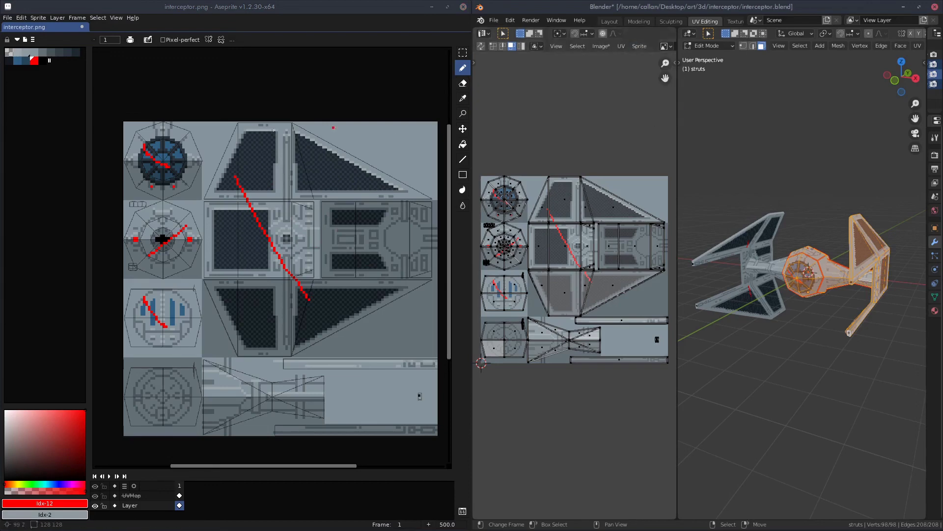